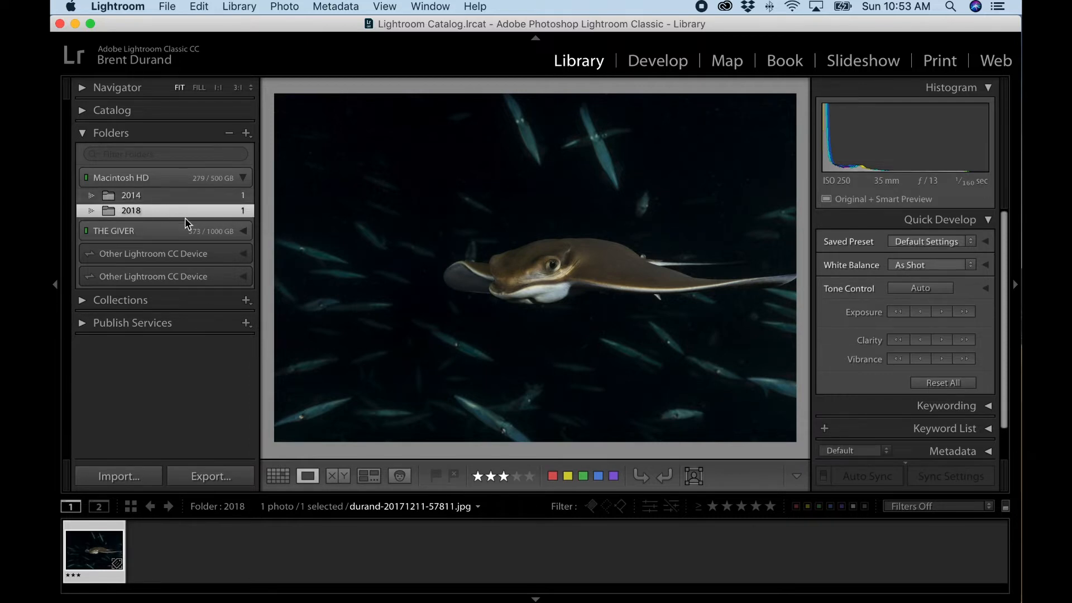
# Examine the 2014 and 2018 folders and where the collections are found in the Library and Develop modules.
pyautogui.click(224, 199)
pyautogui.click(229, 209)
pyautogui.click(83, 301)
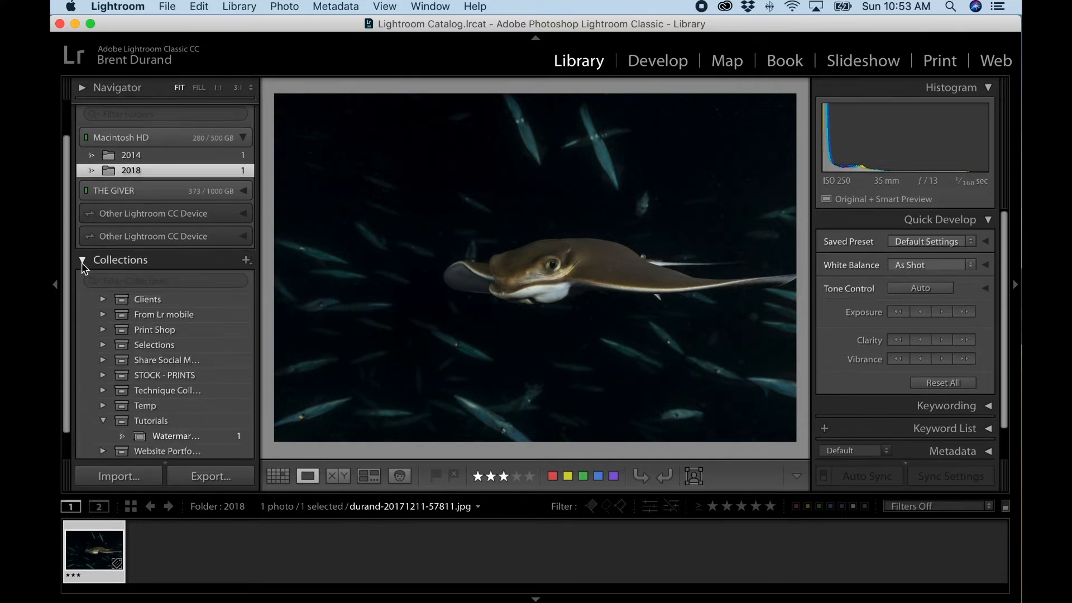
pyautogui.click(82, 262)
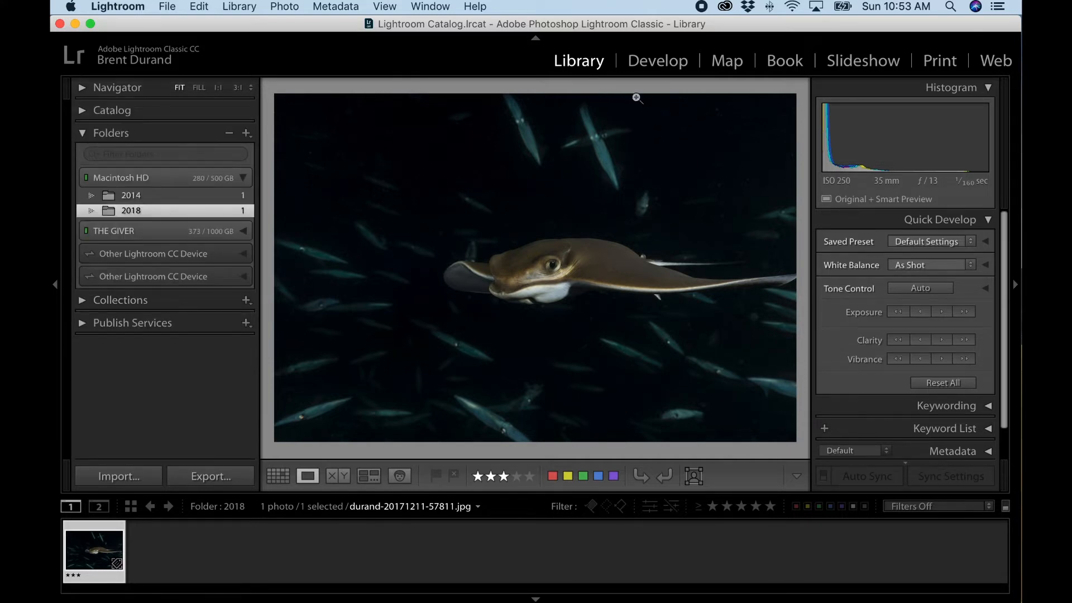
pyautogui.click(650, 61)
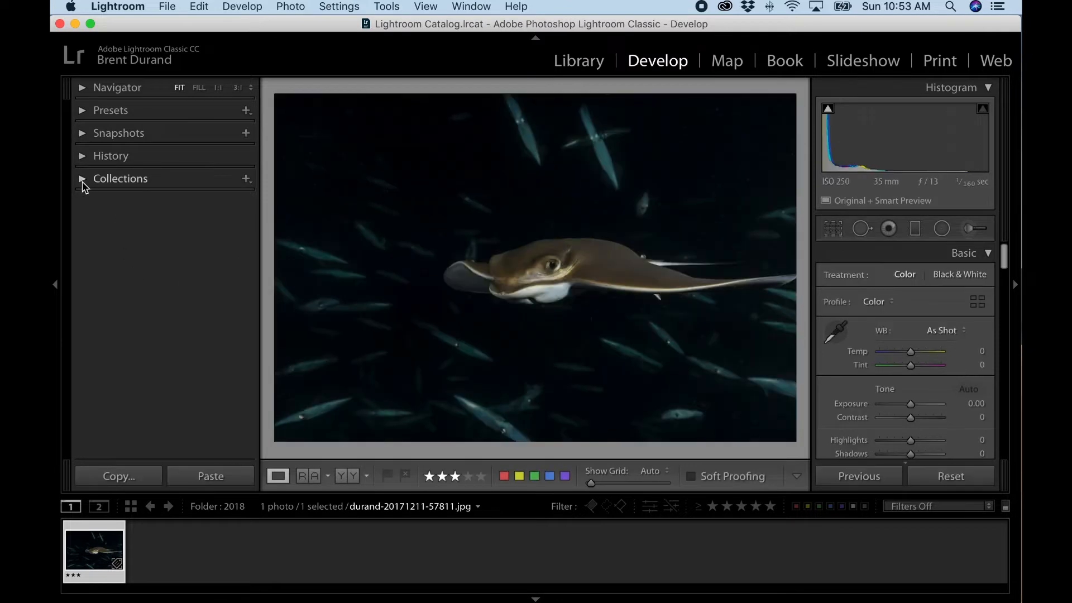
pyautogui.click(81, 180)
pyautogui.click(81, 179)
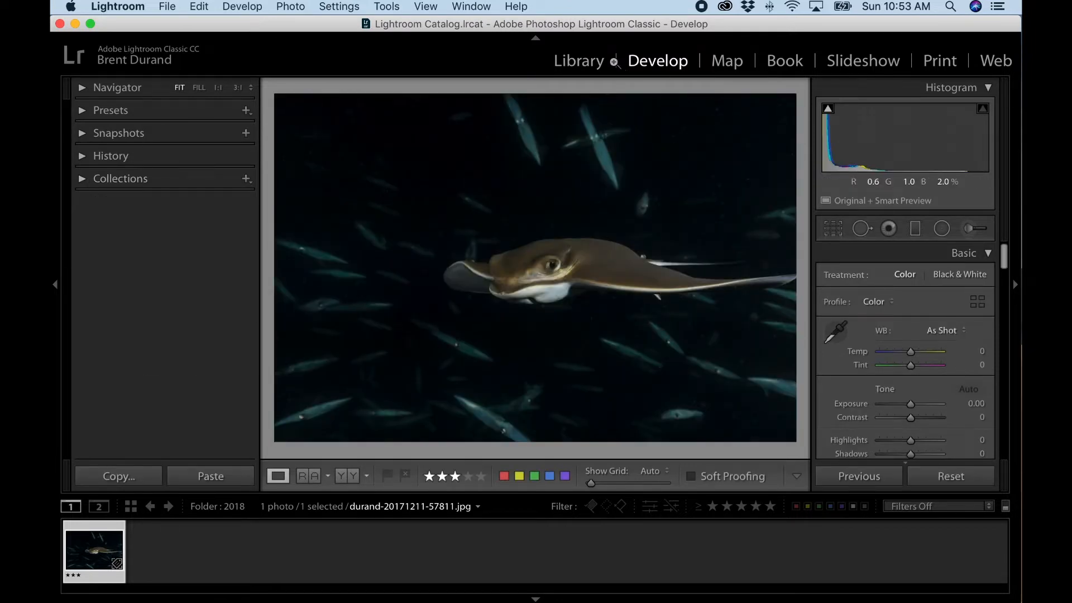
pyautogui.click(580, 66)
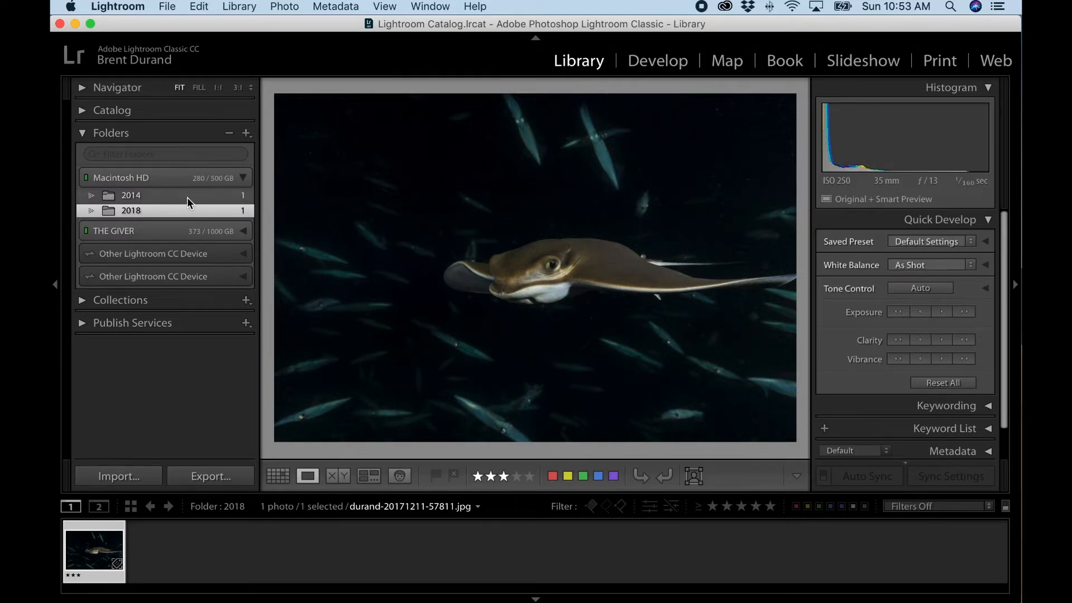
# Create a collection named Bat Ray Collection inside the Tutorials collection set, including the selected photo.
pyautogui.click(82, 300)
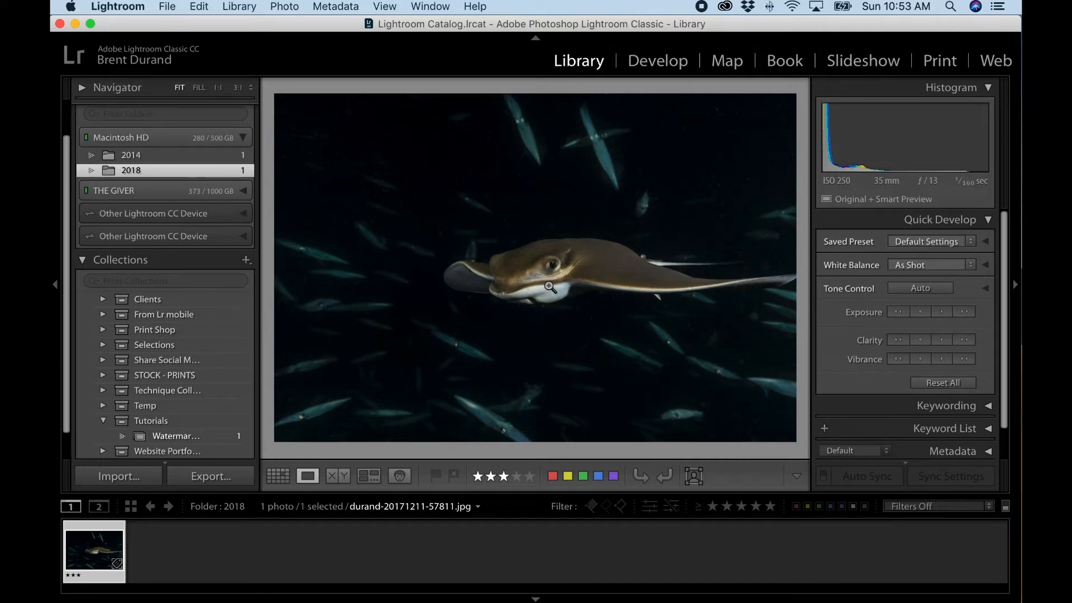
pyautogui.rightClick(159, 425)
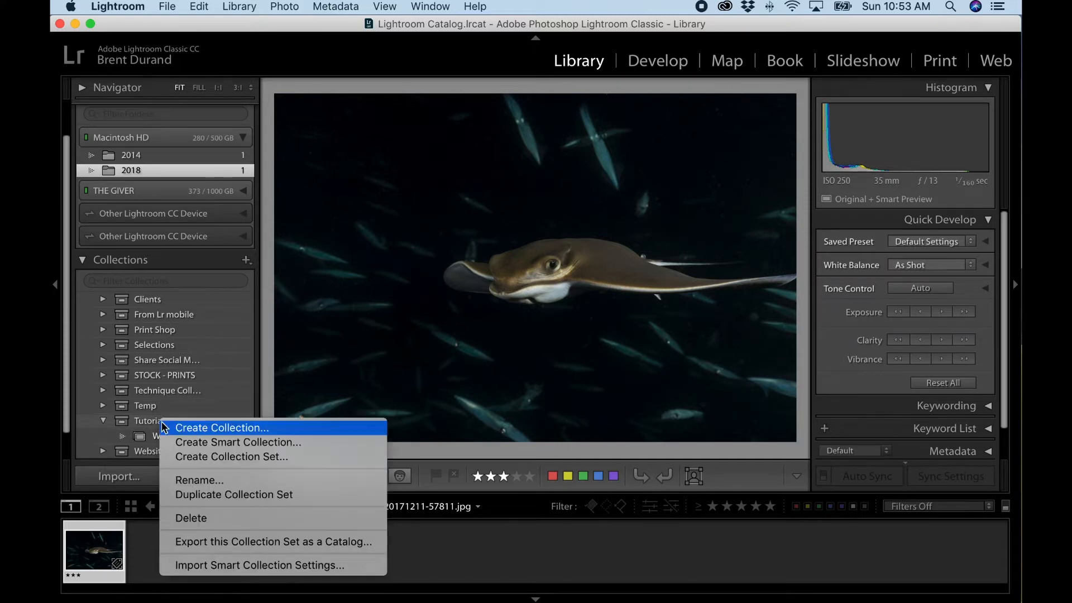
pyautogui.click(189, 427)
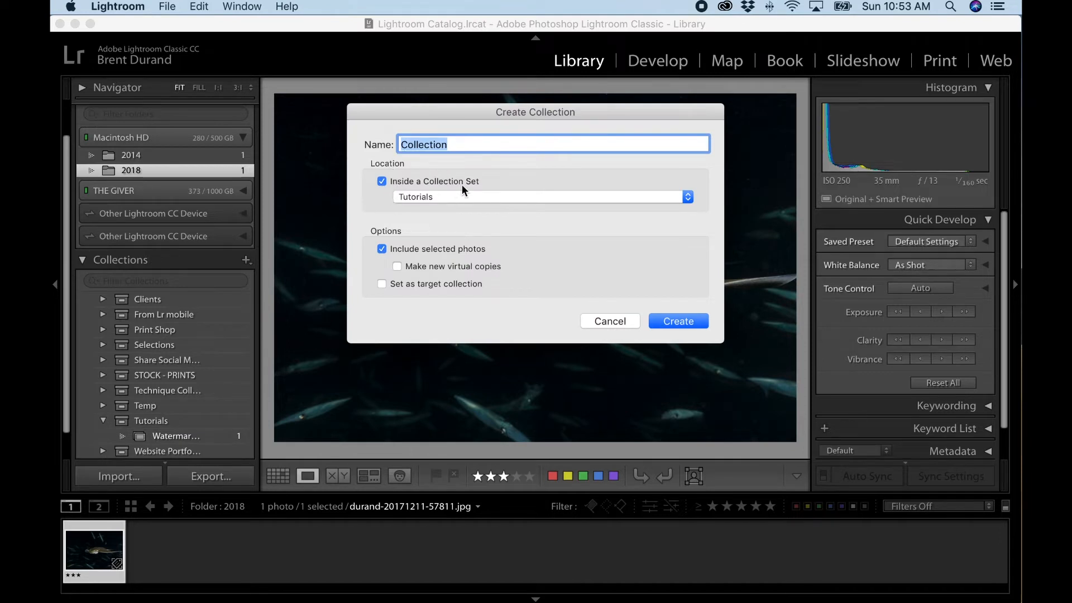
pyautogui.click(427, 196)
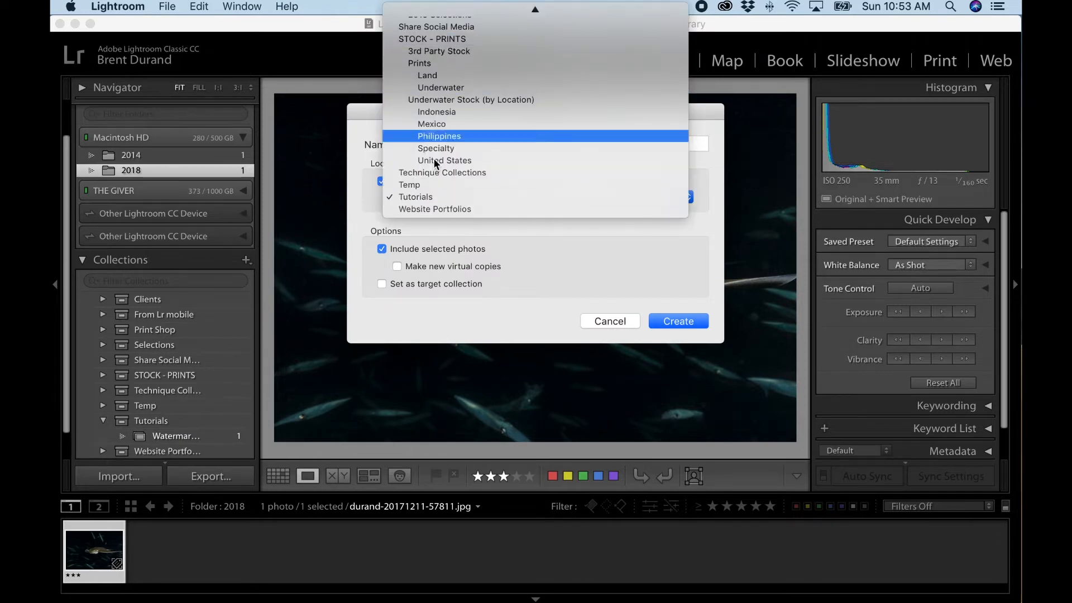
pyautogui.click(430, 199)
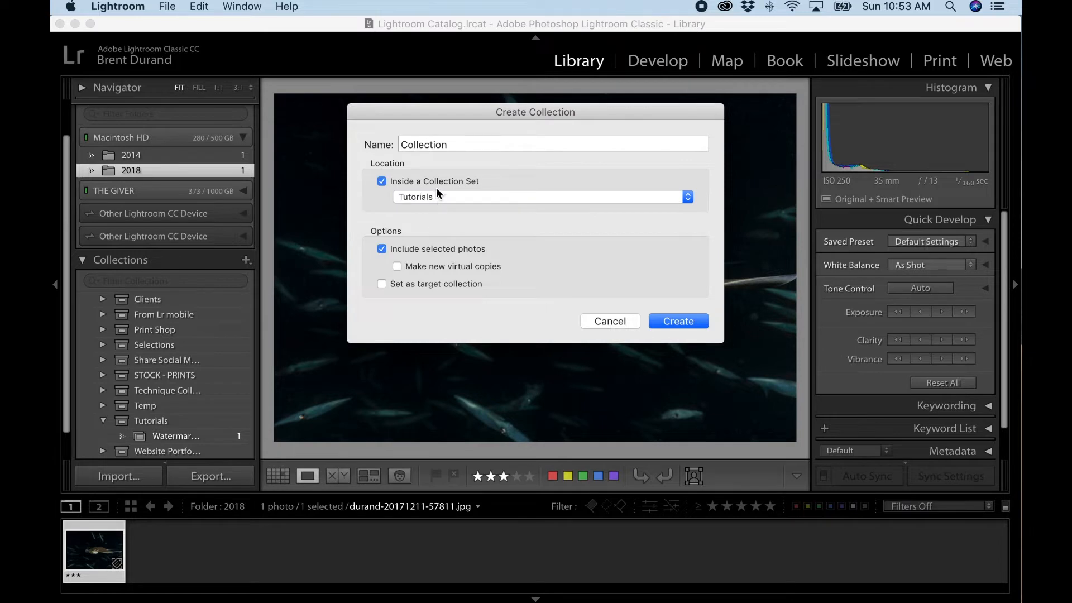
pyautogui.doubleClick(444, 145)
pyautogui.write('Bat Ray Collecti')
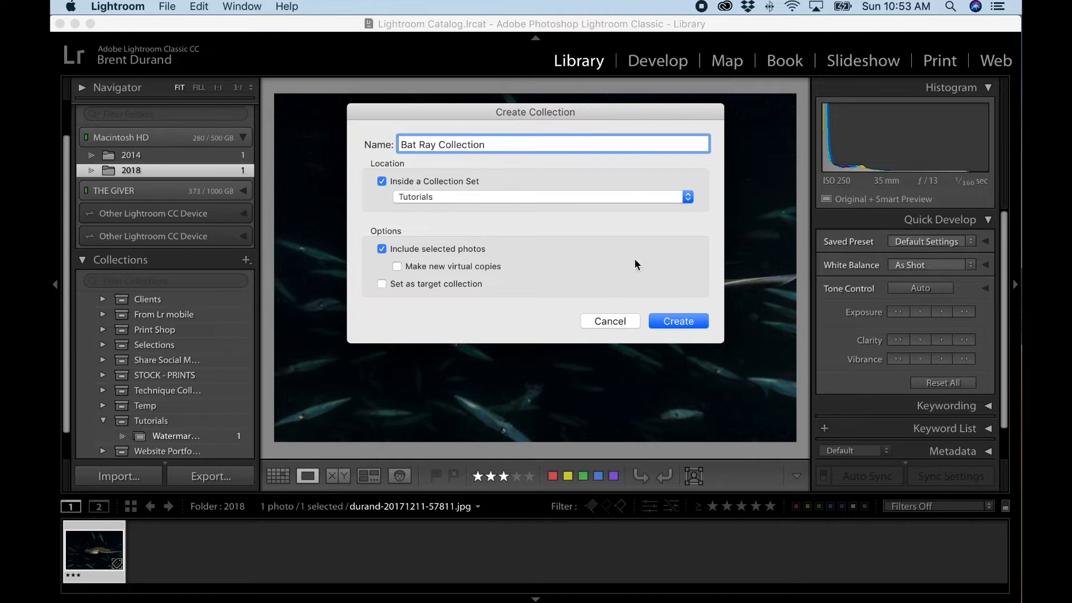
pyautogui.click(682, 323)
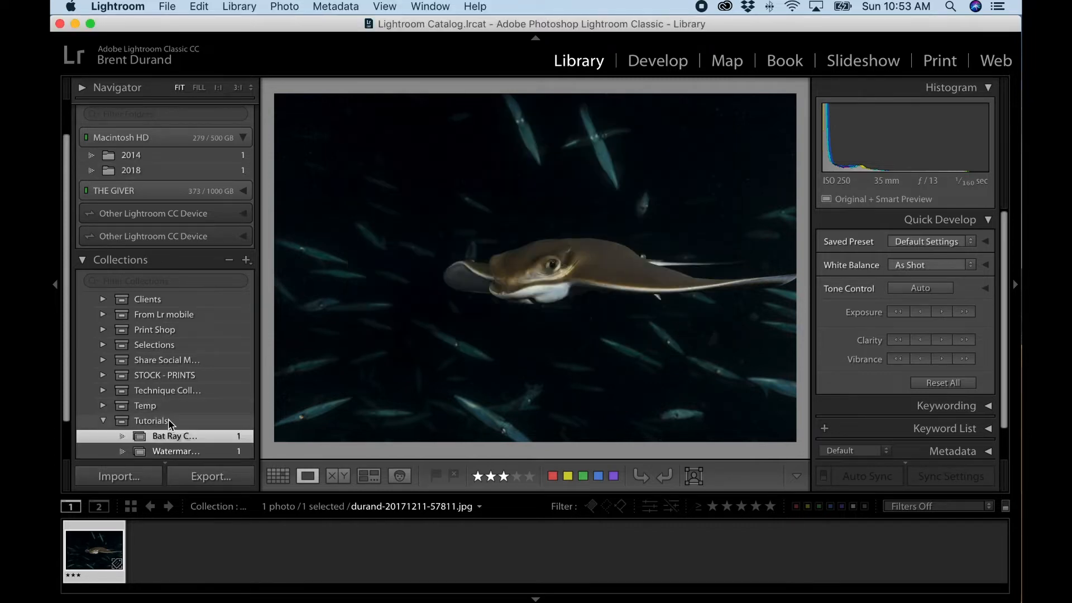
# View the Watermarks collection, and remove the bat ray photo from the Bat Ray Collection.
pyautogui.scroll(-2, 169, 418)
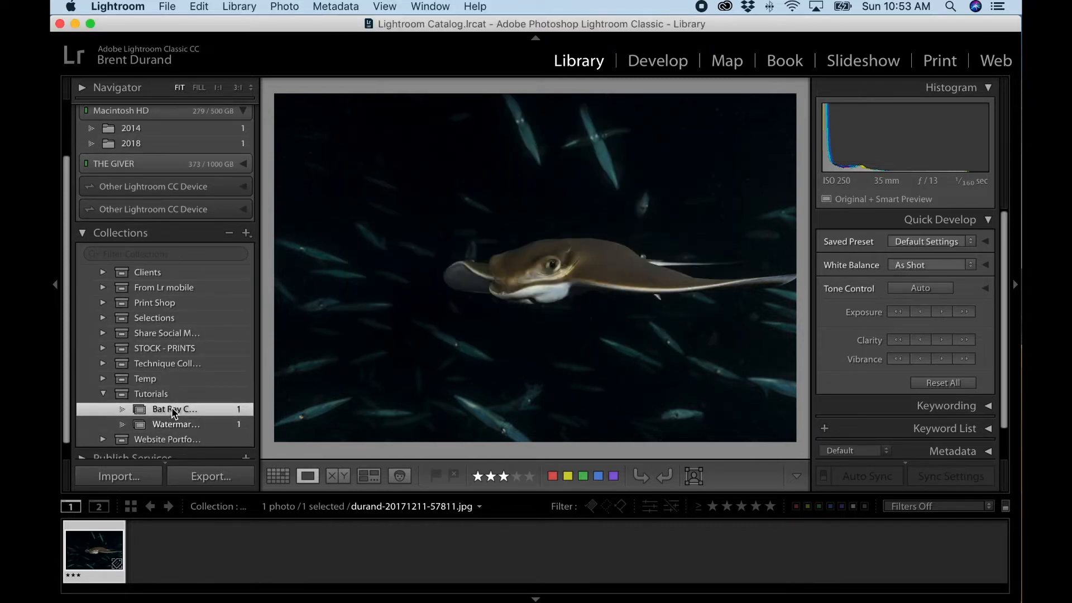
pyautogui.click(192, 422)
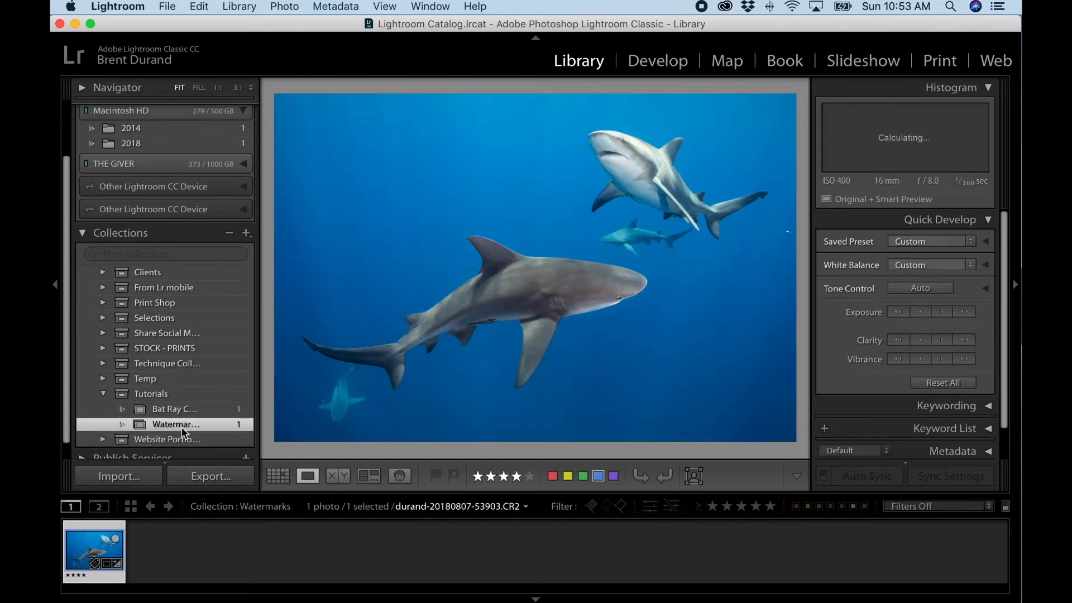
pyautogui.click(188, 413)
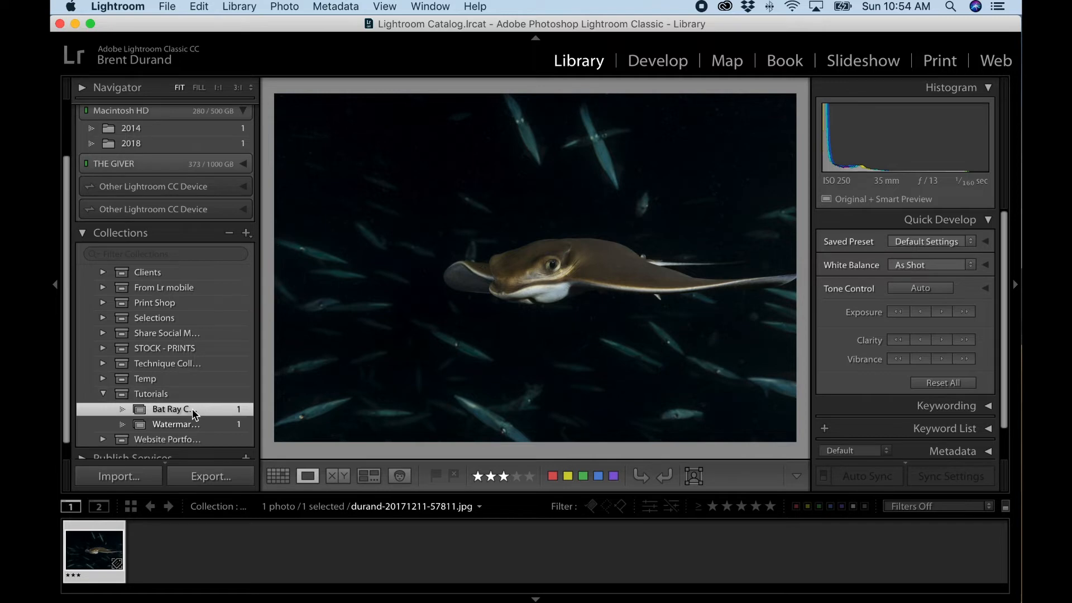
pyautogui.rightClick(95, 544)
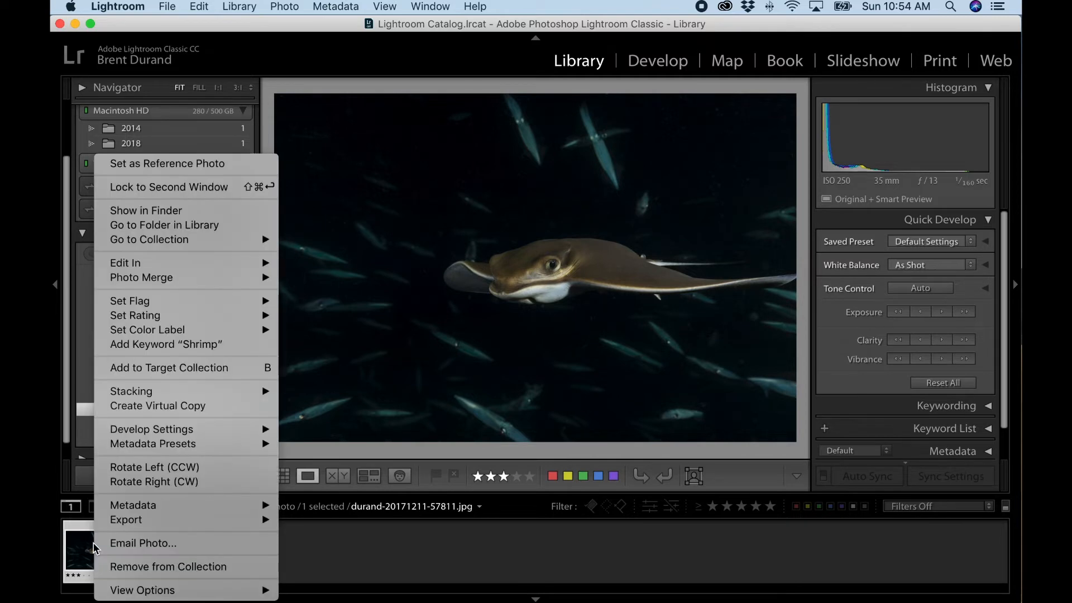
pyautogui.click(150, 567)
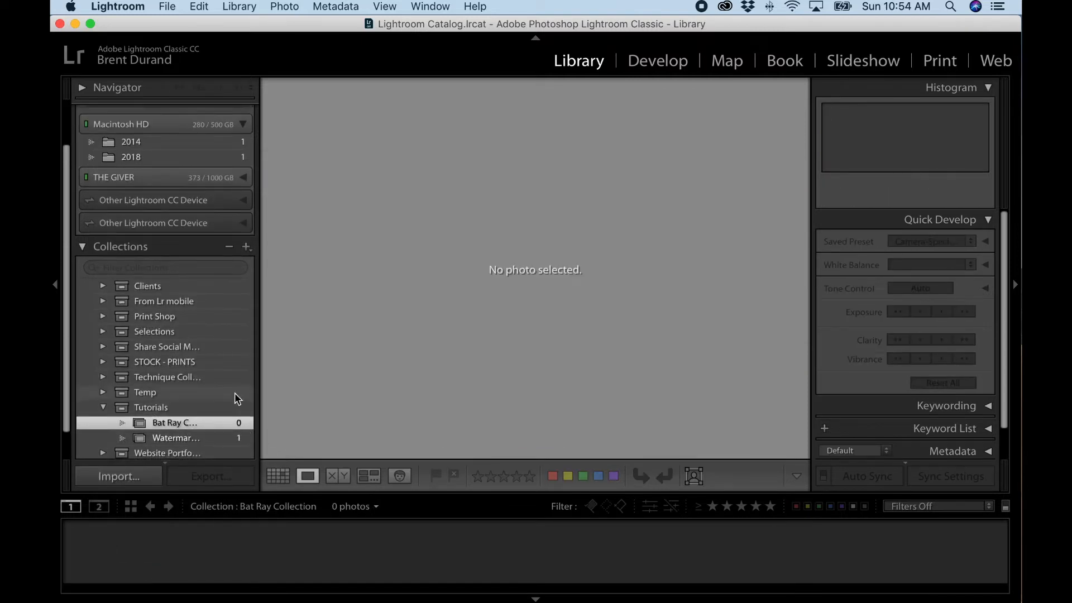
# Add the photo from the 2014 folder and the photo from the 2018 folder to the Bat Ray Collection.
pyautogui.scroll(2, 234, 393)
pyautogui.click(197, 176)
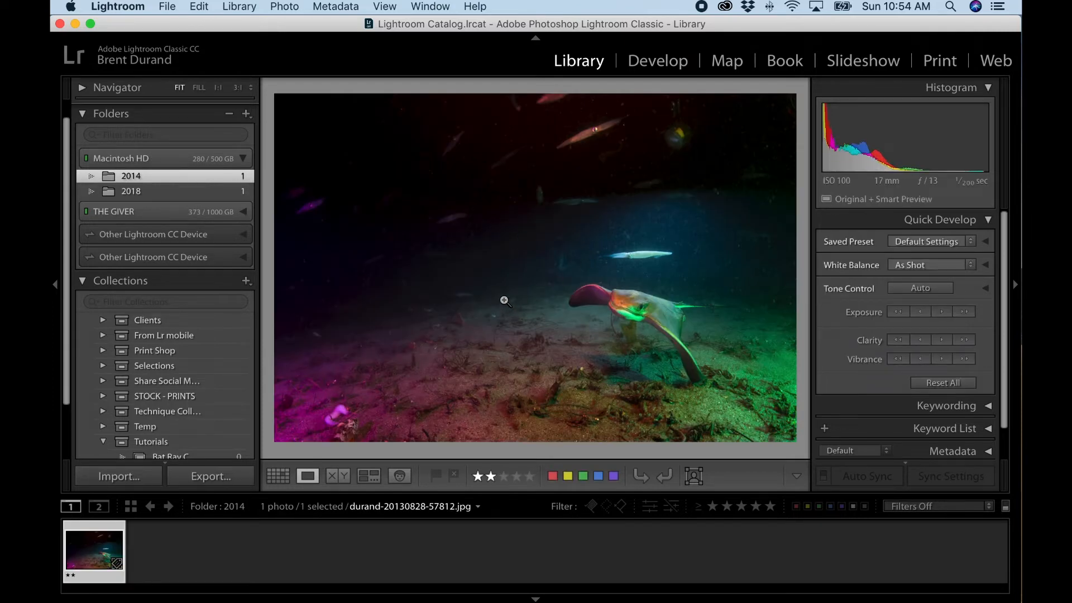
pyautogui.scroll(-1, 214, 383)
pyautogui.scroll(-2, 210, 377)
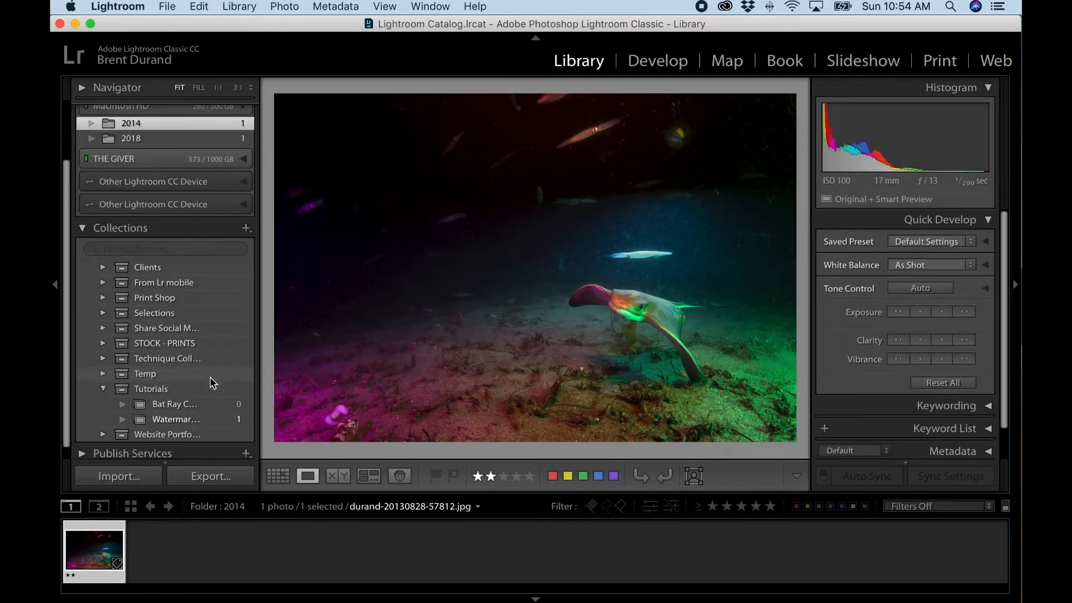
pyautogui.moveTo(97, 559); pyautogui.dragTo(237, 405)
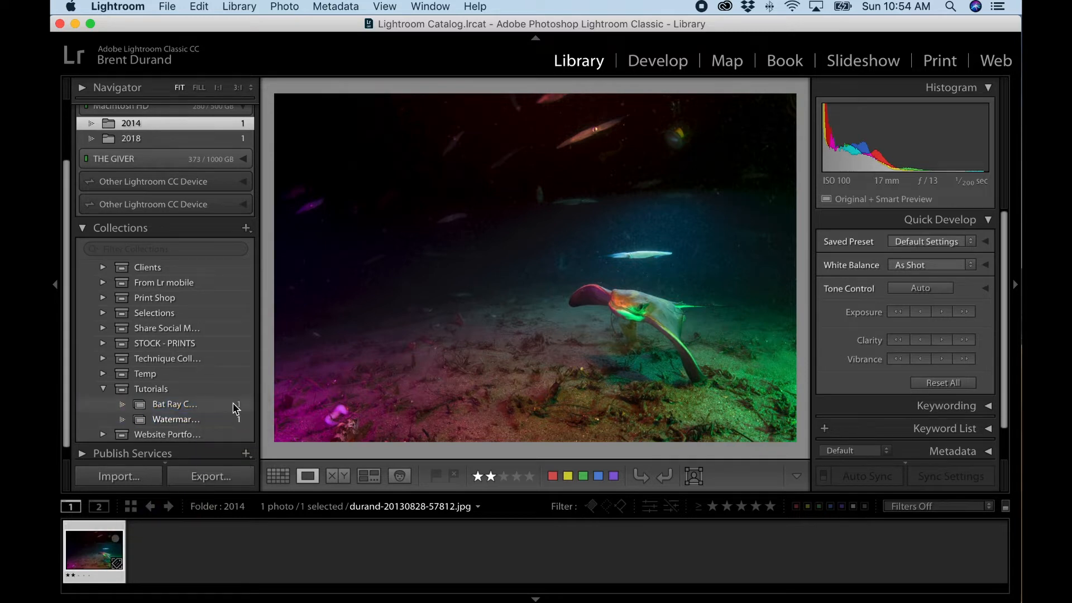
pyautogui.click(162, 139)
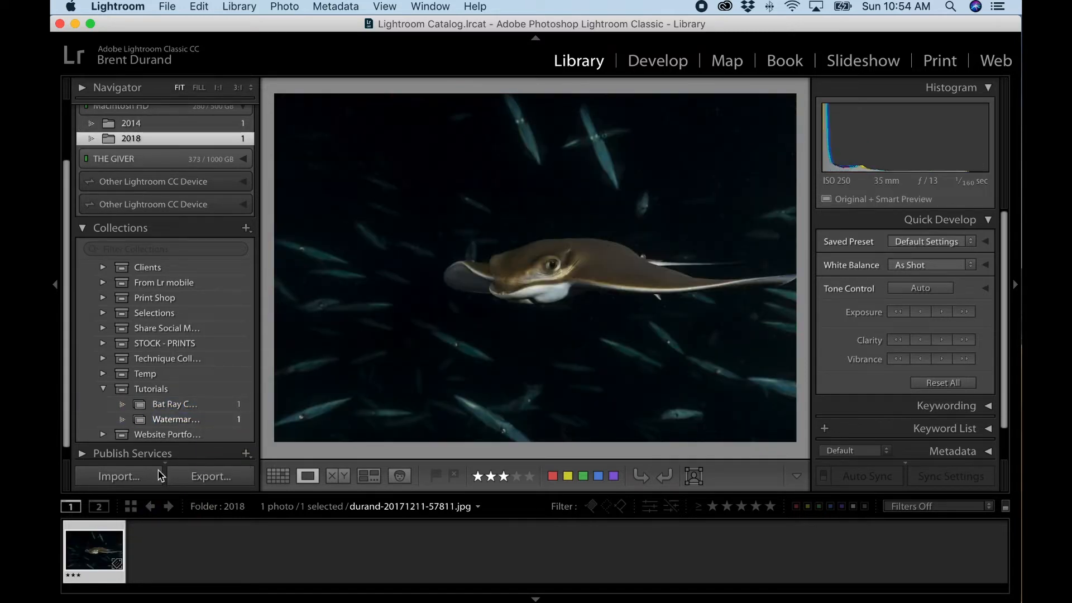
pyautogui.moveTo(96, 558); pyautogui.dragTo(209, 406)
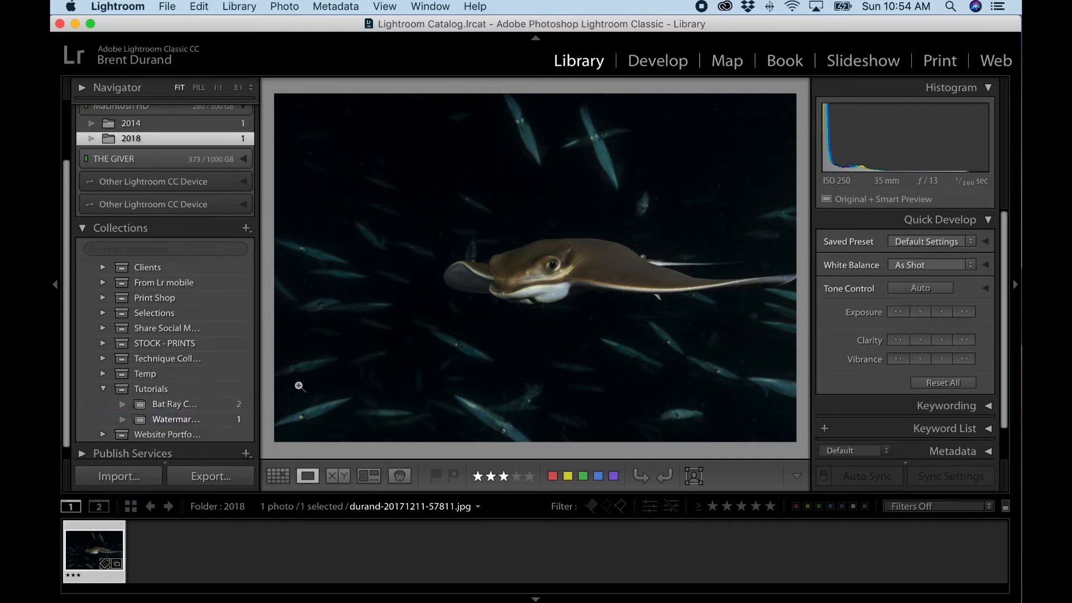
# Show the Bat Ray Collection as a thumbnail grid and compare it with the contents of the 2014 and 2018 folders.
pyautogui.click(226, 405)
pyautogui.click(277, 476)
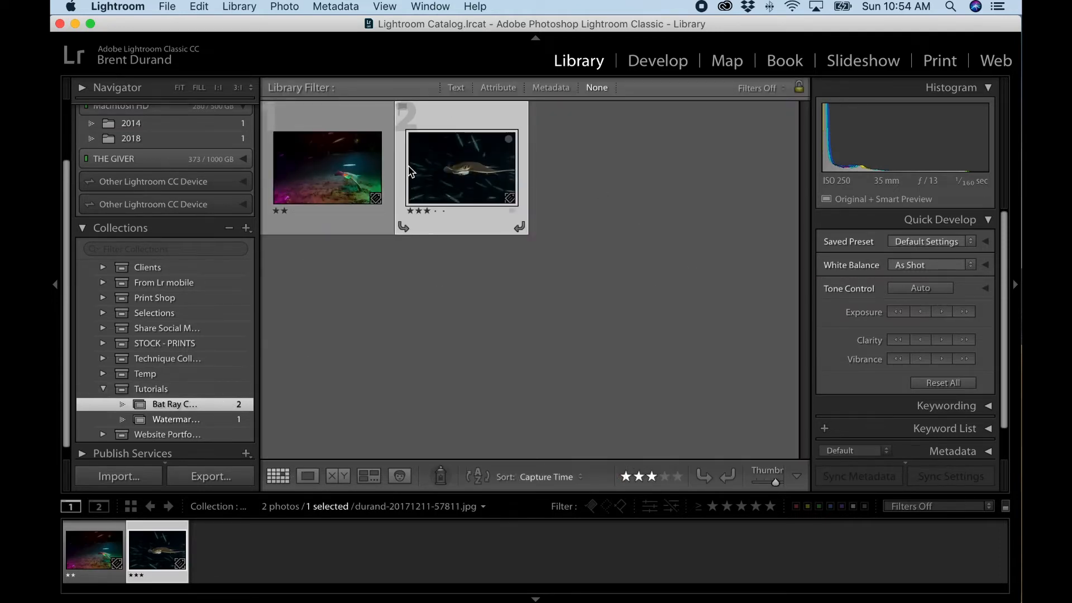
pyautogui.click(195, 124)
pyautogui.scroll(1, 195, 162)
pyautogui.click(175, 142)
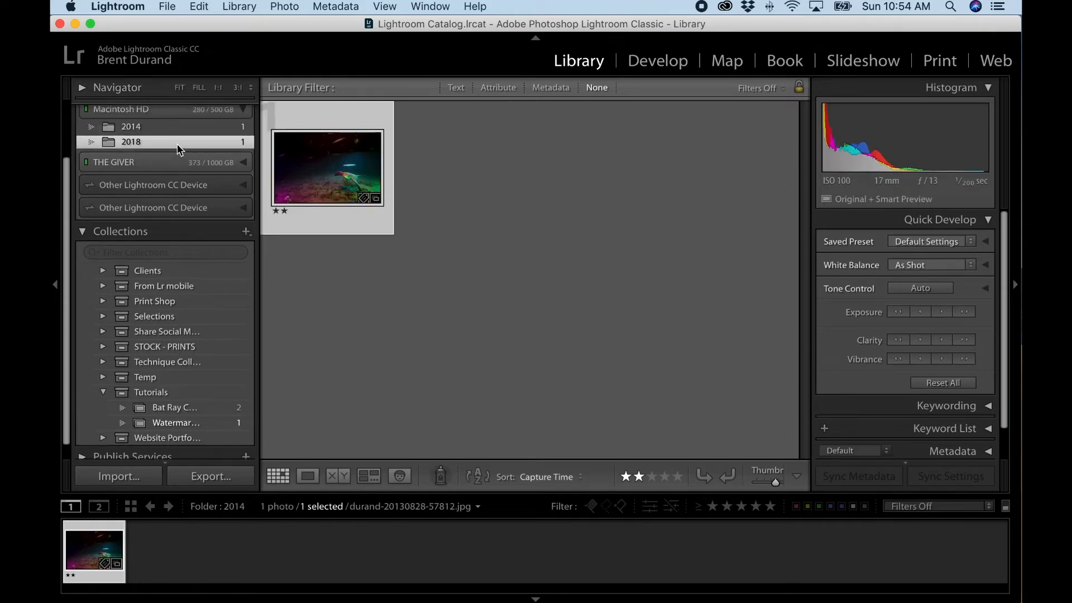
pyautogui.click(210, 128)
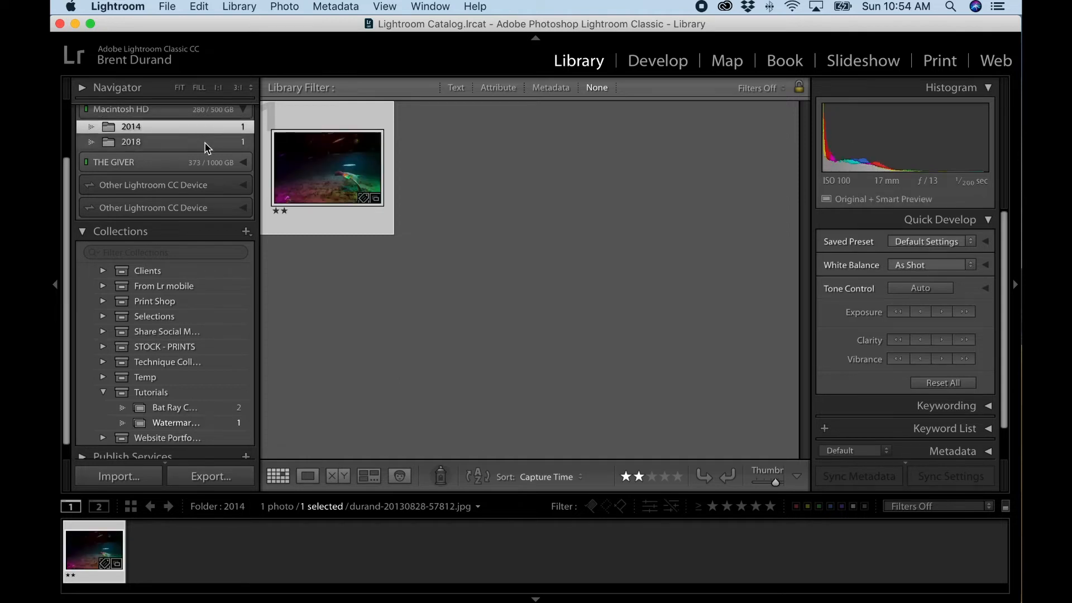
pyautogui.click(208, 144)
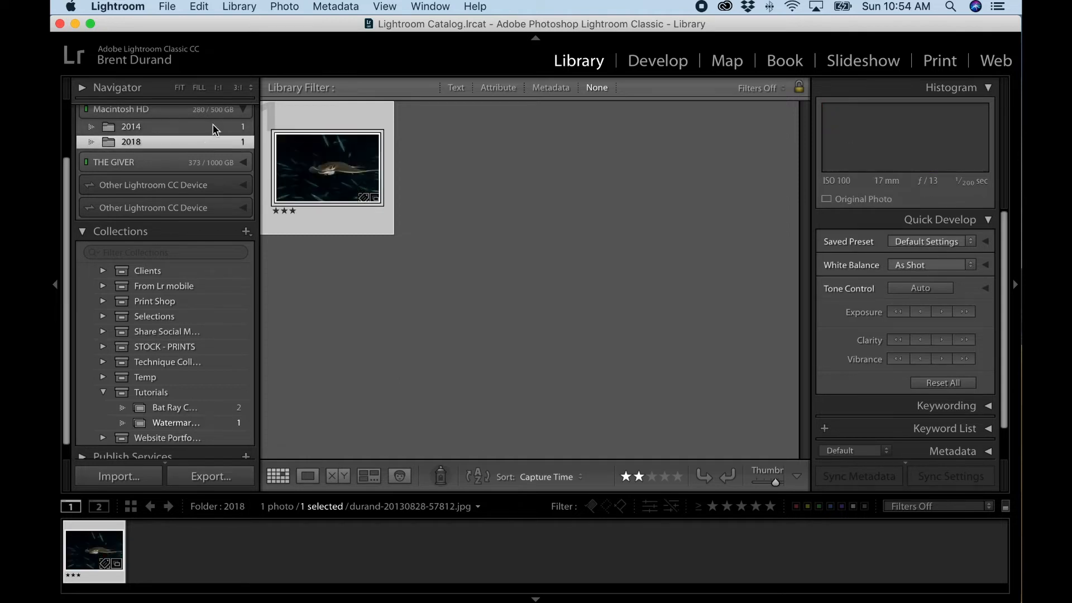
pyautogui.click(207, 407)
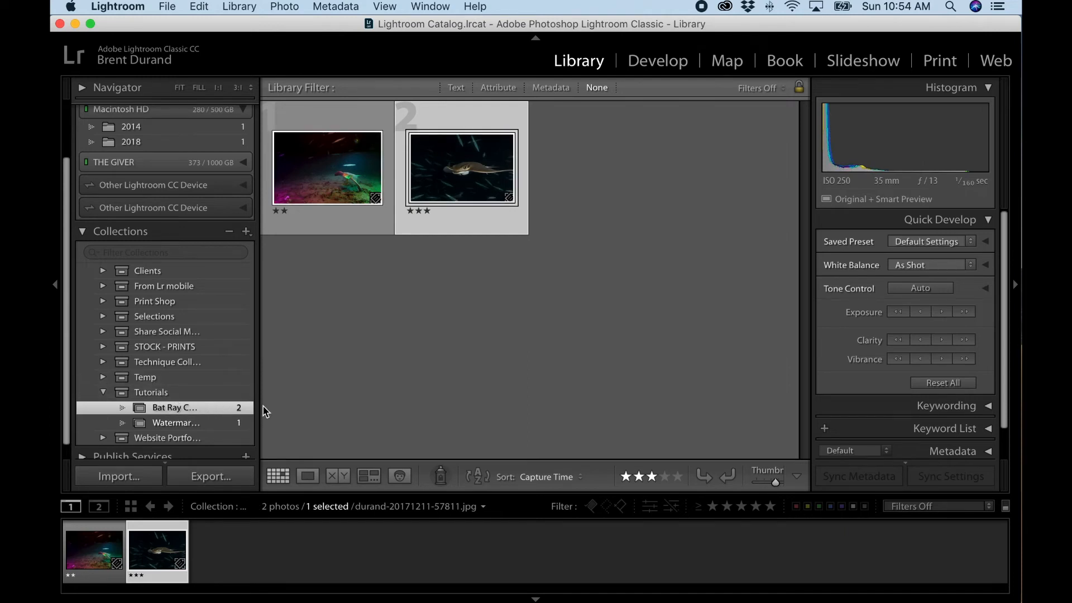
# Create a collection set named Marine Life Collections outside any other set and move the Bat Ray Collection into it.
pyautogui.moveTo(258, 412); pyautogui.dragTo(367, 410)
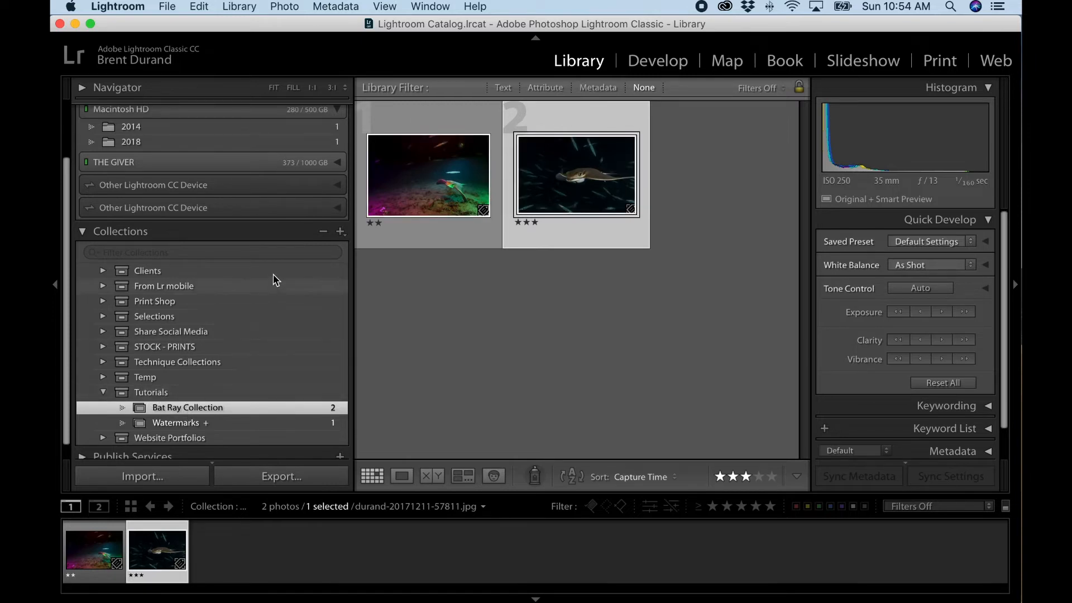
pyautogui.click(340, 231)
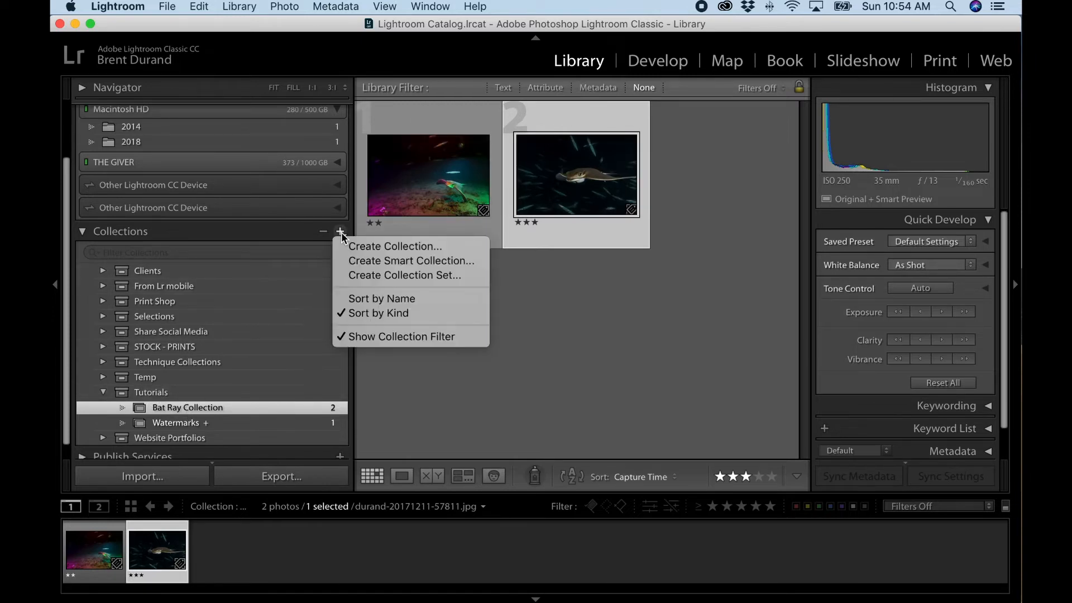
pyautogui.click(356, 276)
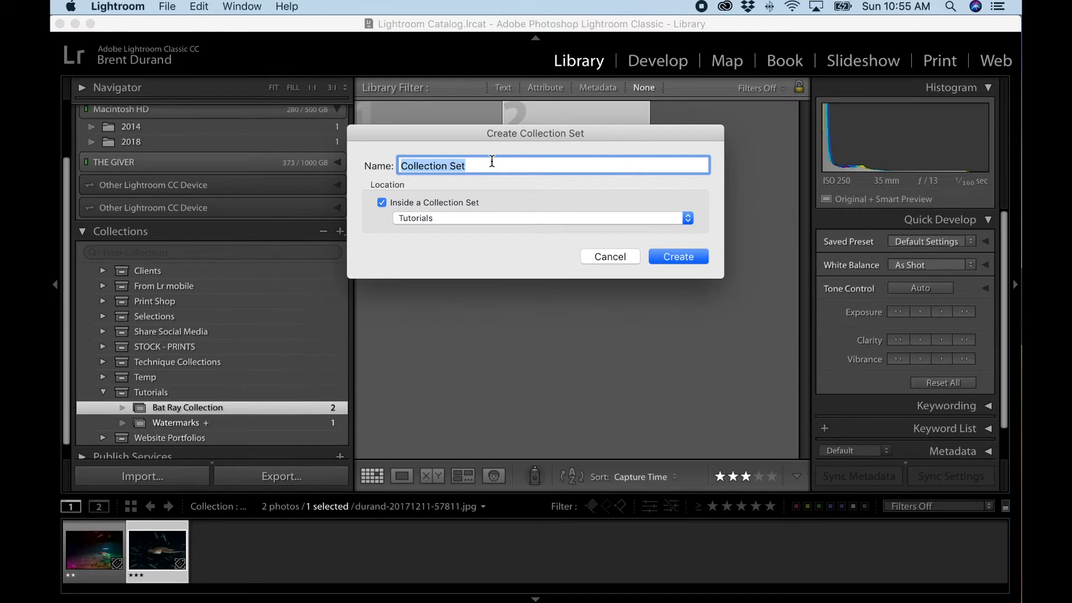
pyautogui.write('A')
pyautogui.press('BackSpace')
pyautogui.write('Marine Life Collections')
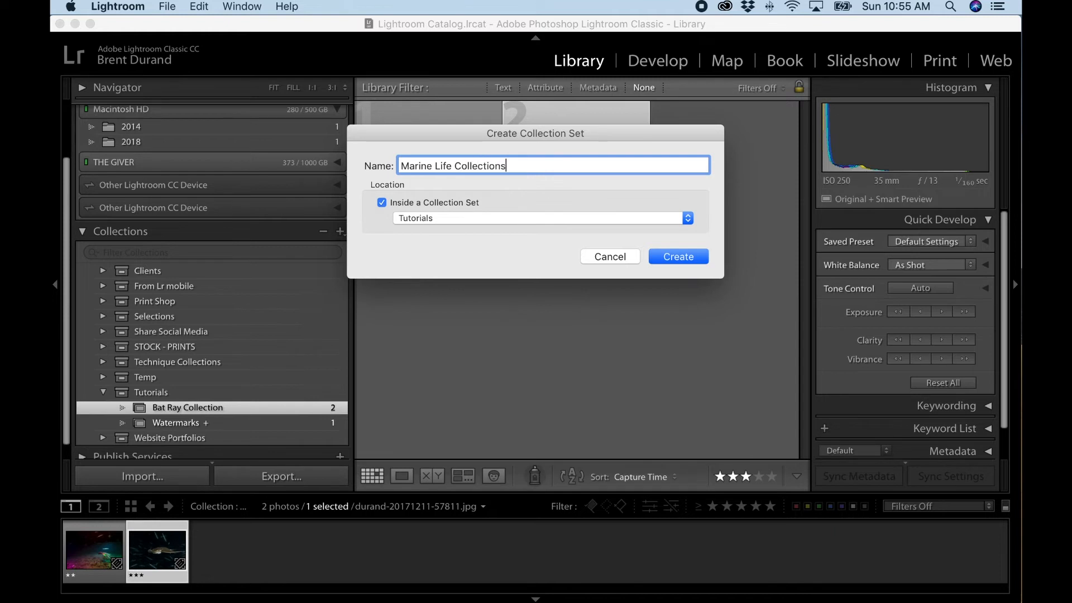
pyautogui.click(381, 202)
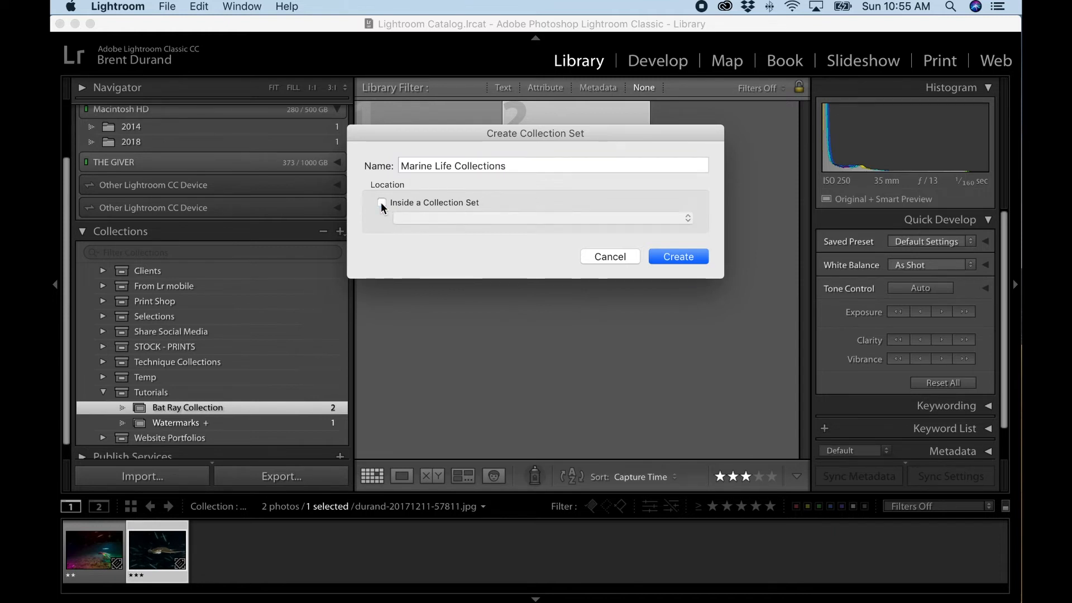
pyautogui.click(661, 257)
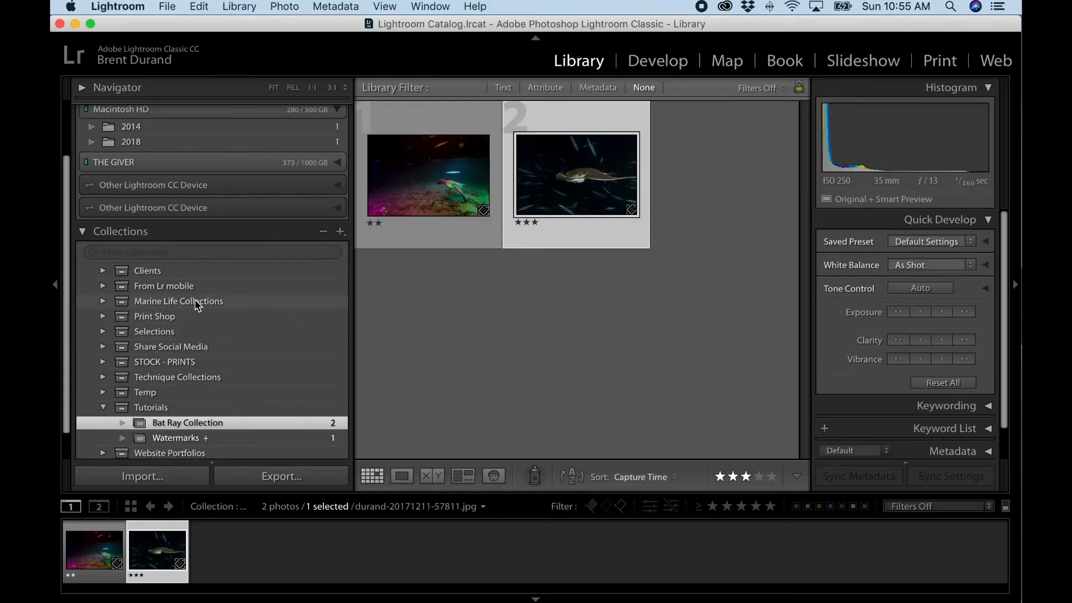
pyautogui.moveTo(176, 422); pyautogui.dragTo(190, 307)
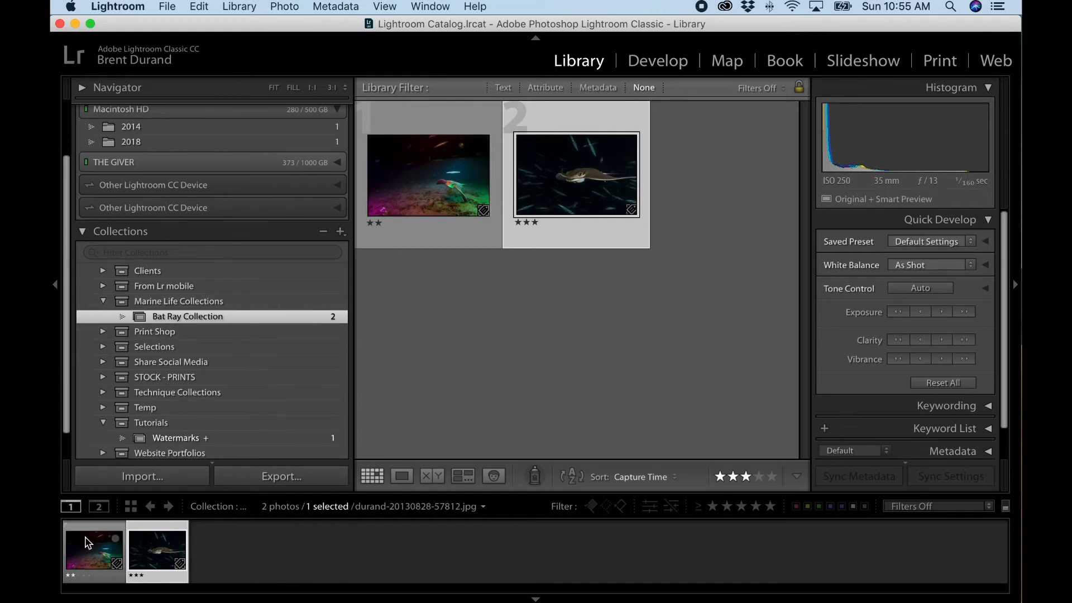
# Remove both photos from the Bat Ray Collection and set that collection as the target collection.
pyautogui.keyDown('shift'); pyautogui.click(87, 554); pyautogui.keyUp('shift')
pyautogui.rightClick(87, 555)
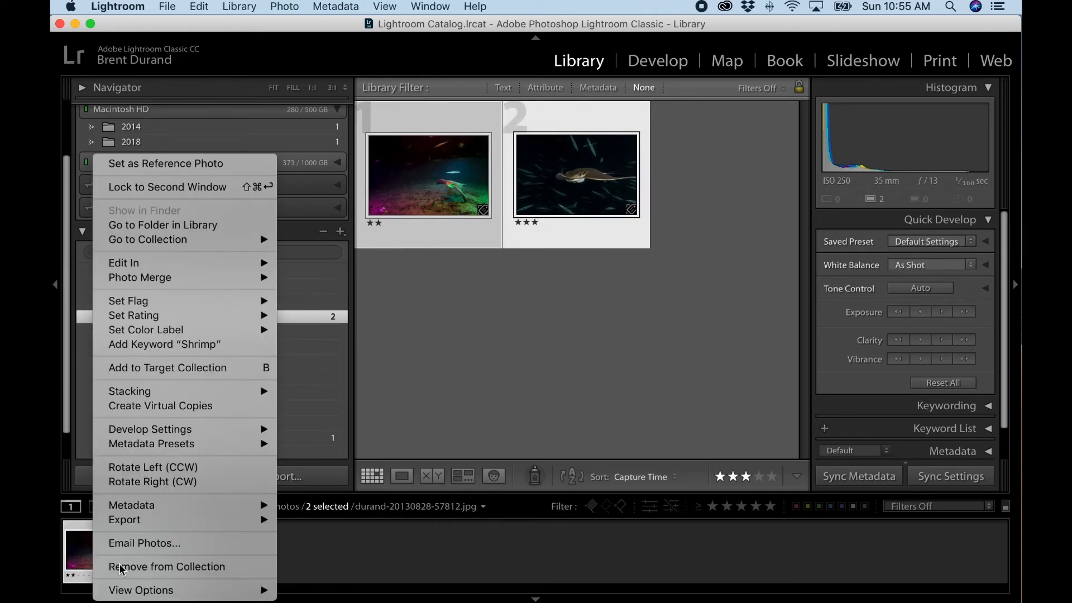
pyautogui.click(106, 566)
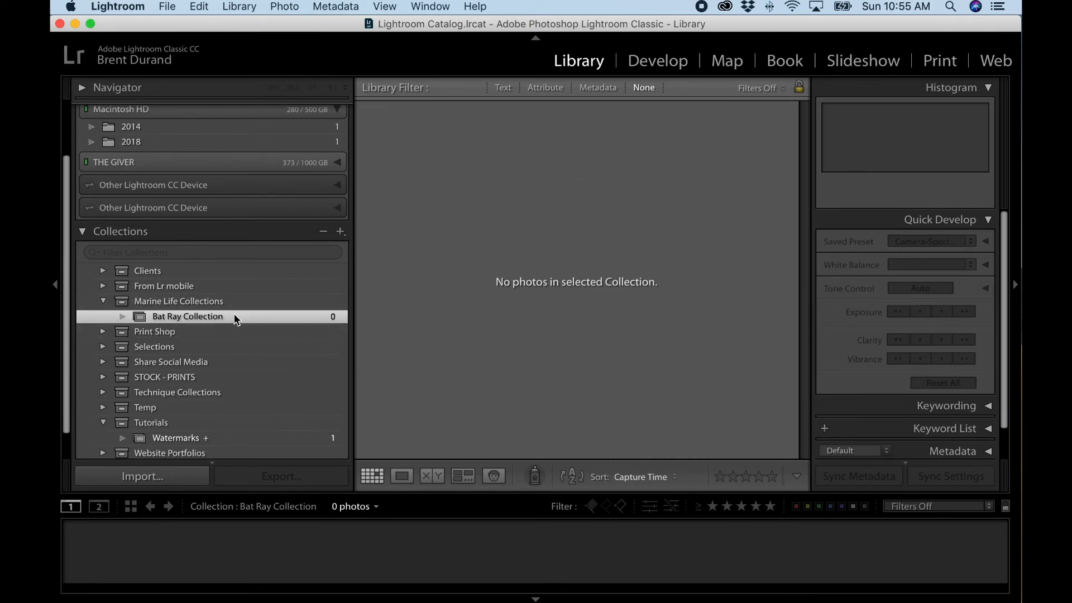
pyautogui.rightClick(233, 314)
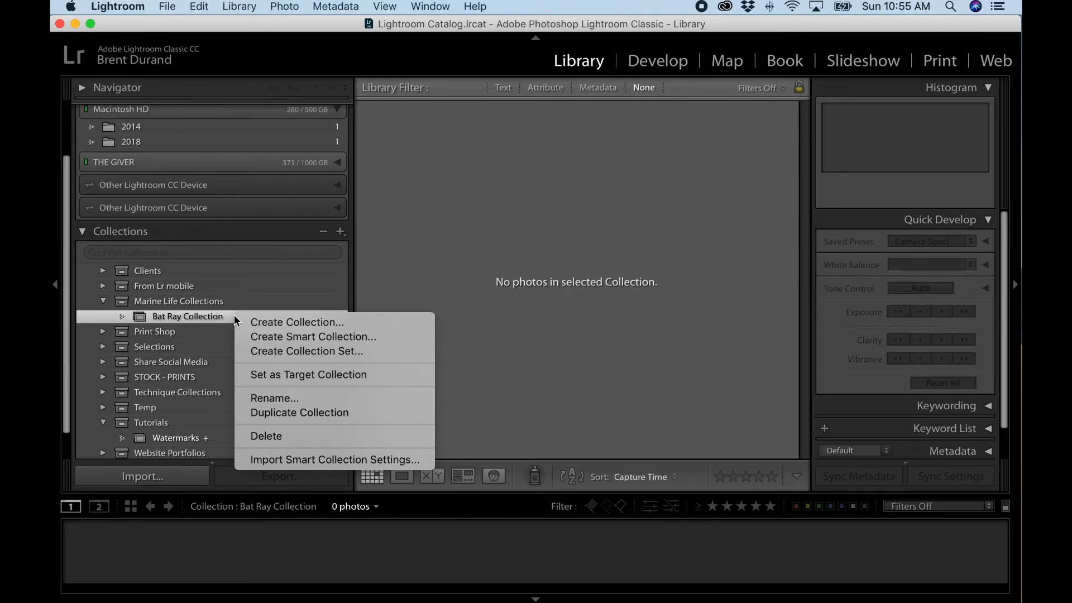
pyautogui.click(309, 374)
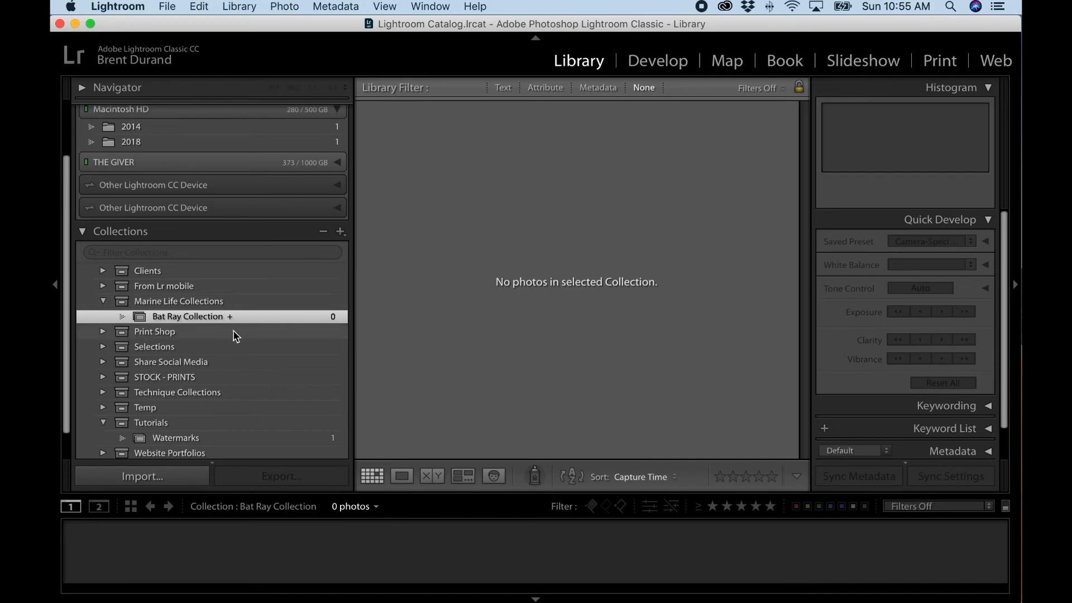
# Add the 2018 folder's photo and the 2014 folder's photo to the target collection, and show the Bat Ray Collection's contents.
pyautogui.click(238, 143)
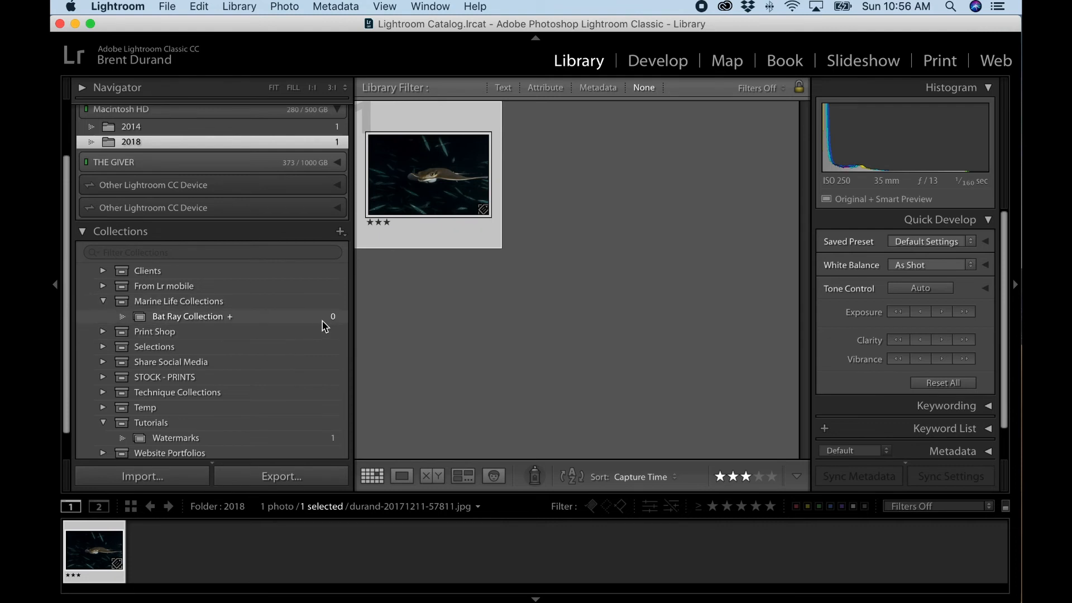
pyautogui.click(483, 143)
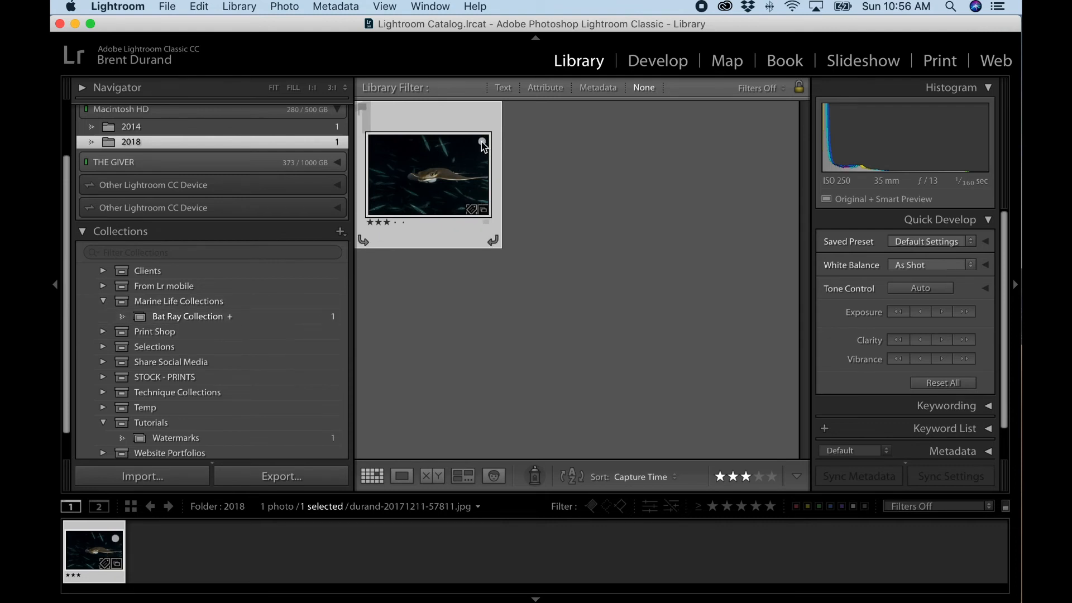
pyautogui.click(277, 131)
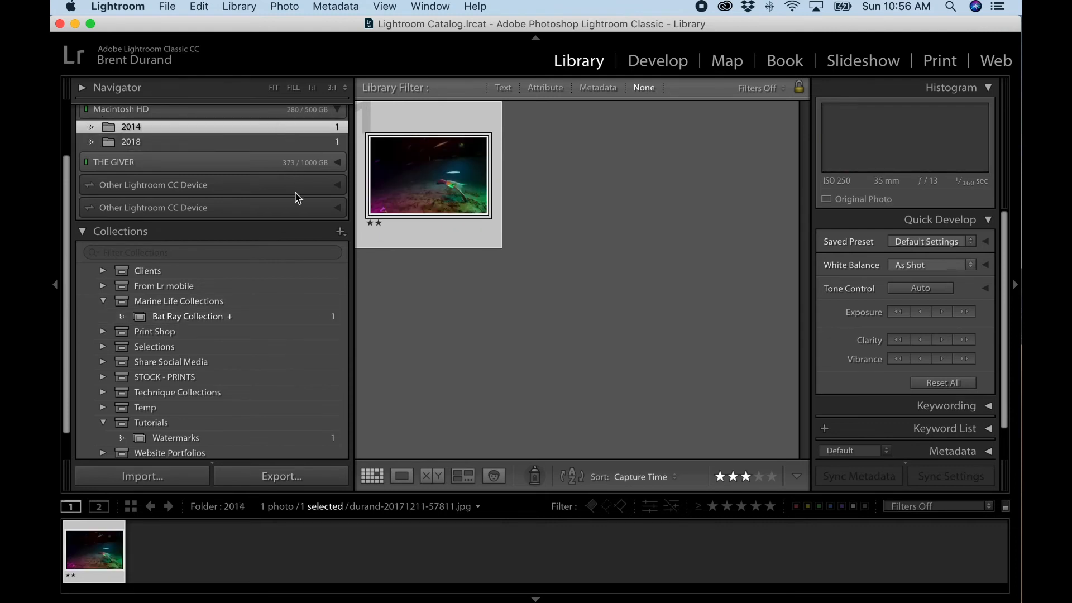
pyautogui.click(280, 237)
pyautogui.moveTo(456, 167)
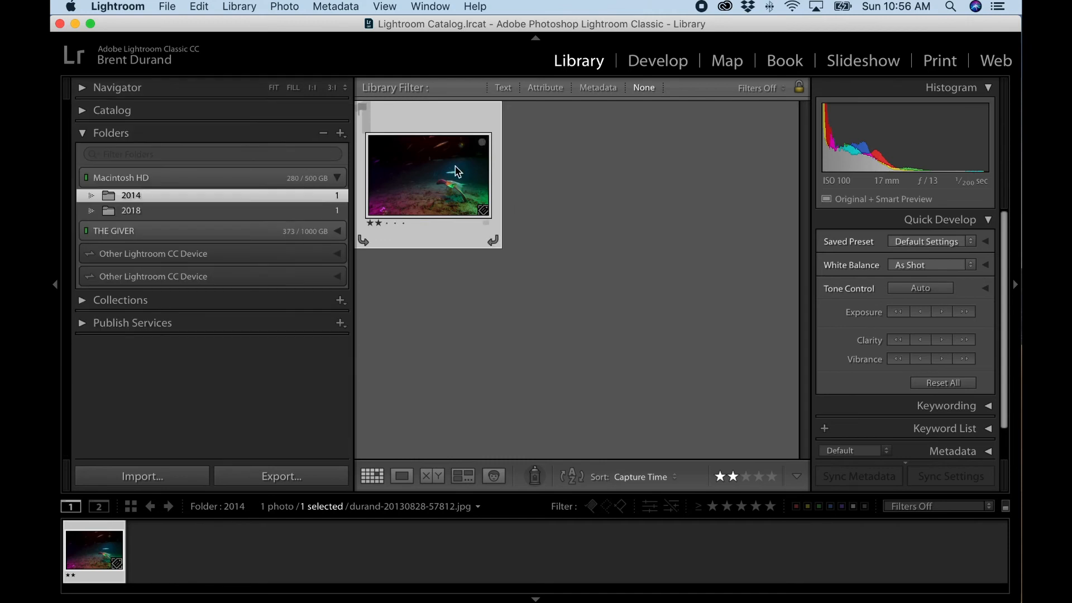
pyautogui.click(483, 143)
pyautogui.click(83, 301)
pyautogui.click(210, 314)
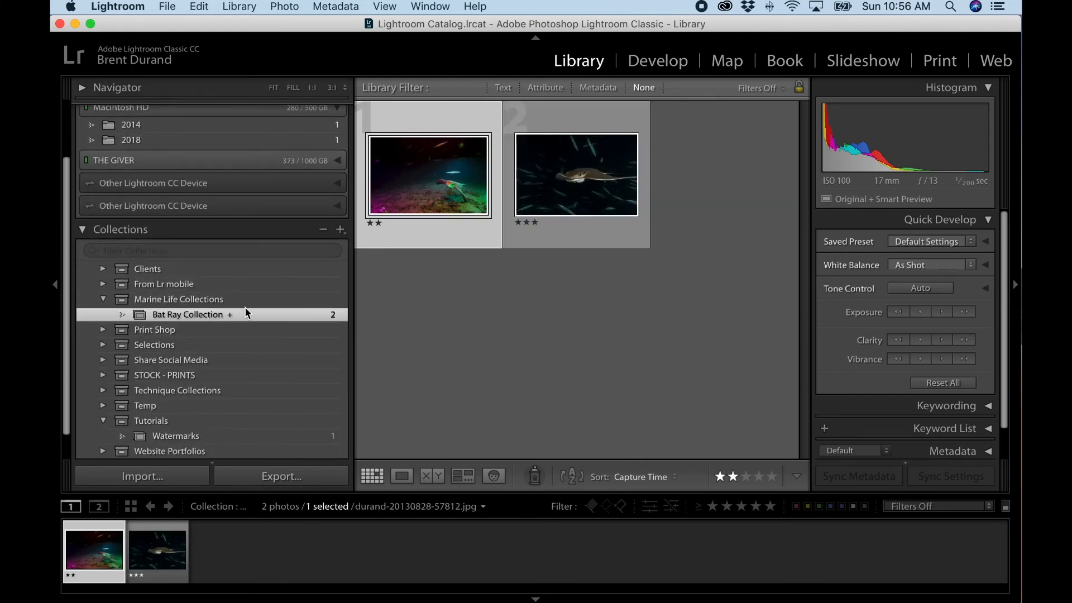